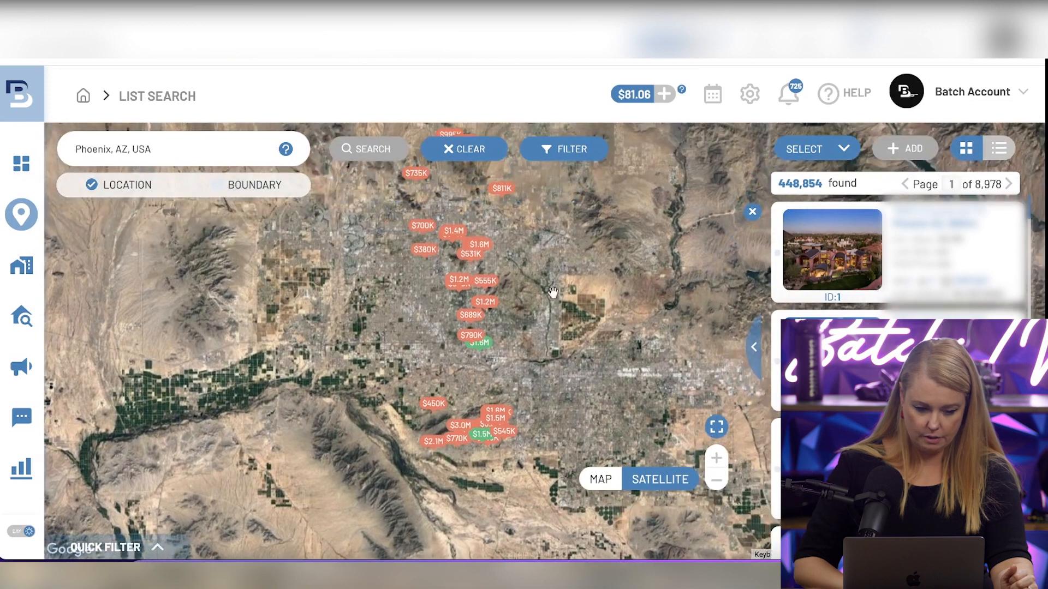
# Draw a four-sided polygon search boundary around the golf course neighborhood south of the mountains in Phoenix
pyautogui.click(238, 185)
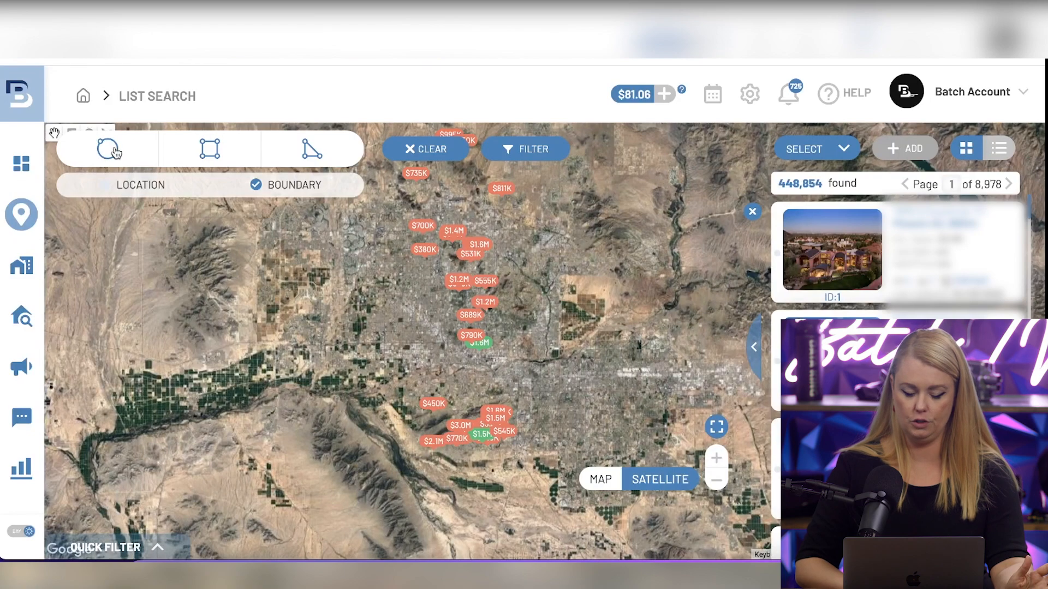
pyautogui.scroll(2, 438, 334)
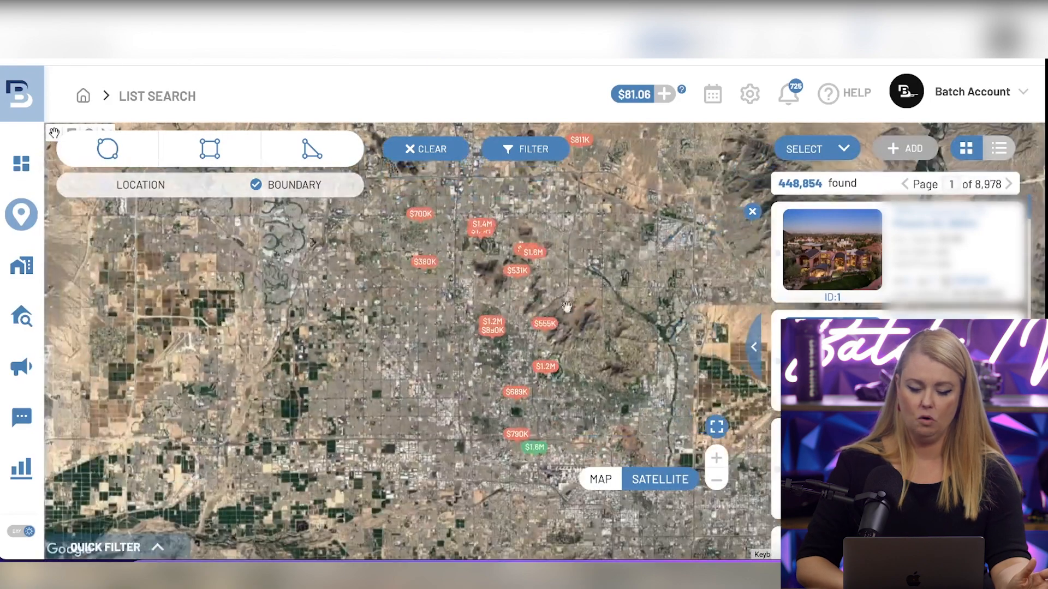
pyautogui.moveTo(596, 301); pyautogui.dragTo(539, 335)
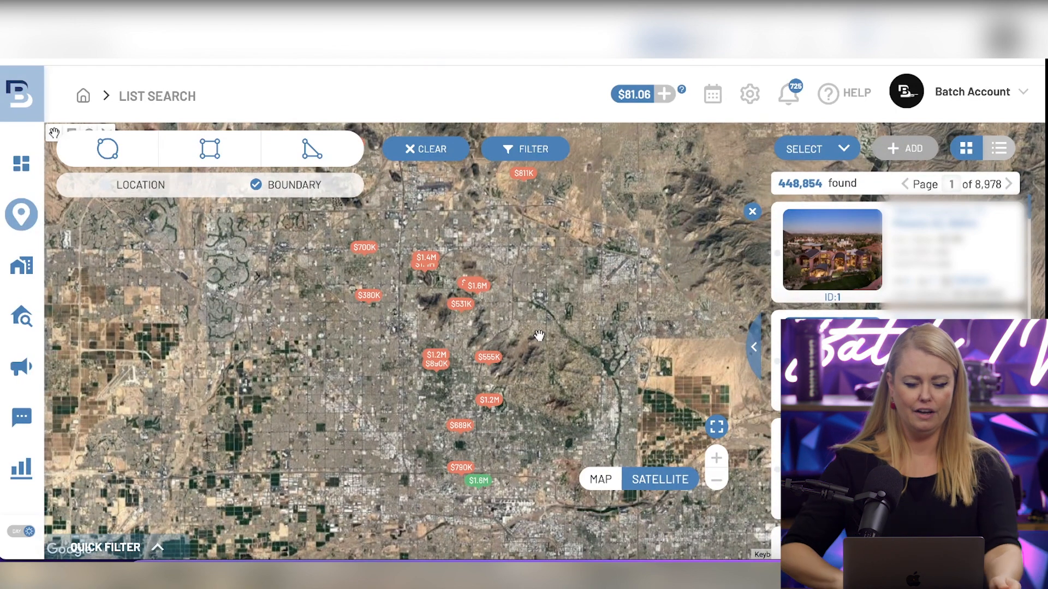
pyautogui.scroll(2, 507, 385)
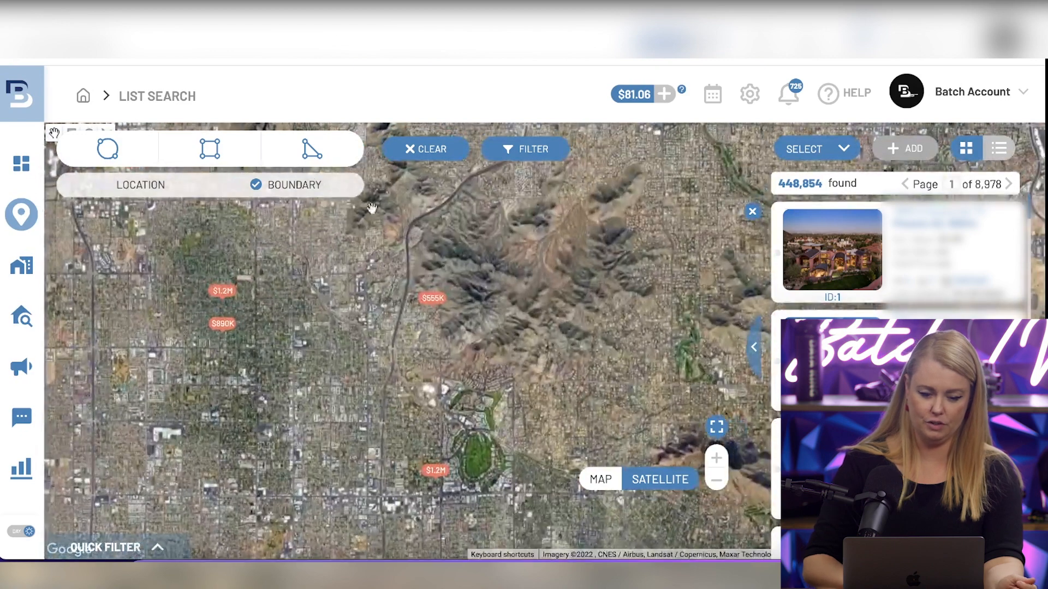
pyautogui.click(310, 150)
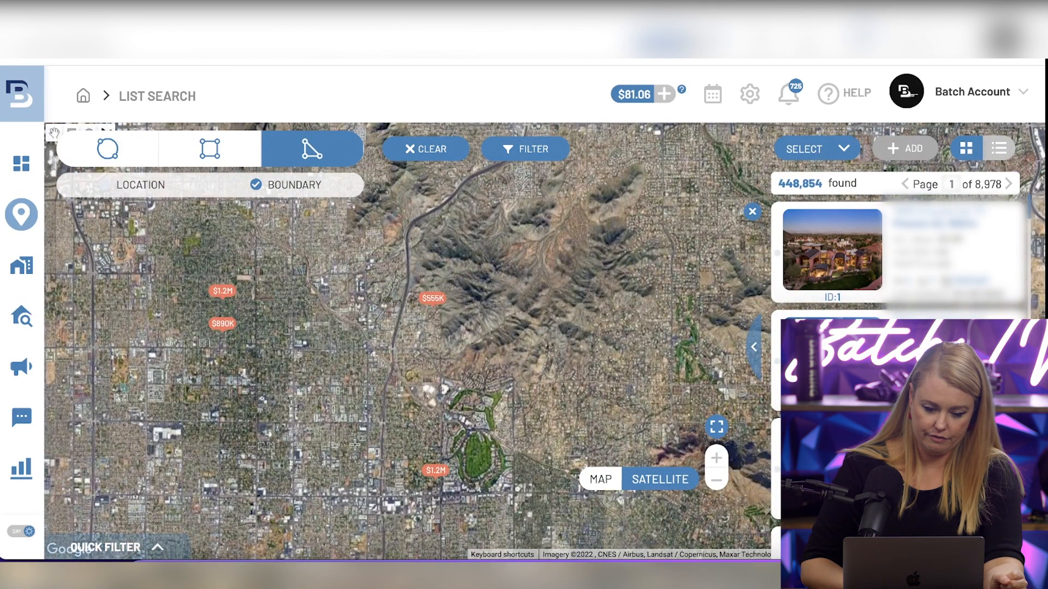
pyautogui.scroll(-1, 355, 445)
pyautogui.scroll(1, 355, 445)
pyautogui.moveTo(354, 445); pyautogui.dragTo(440, 282)
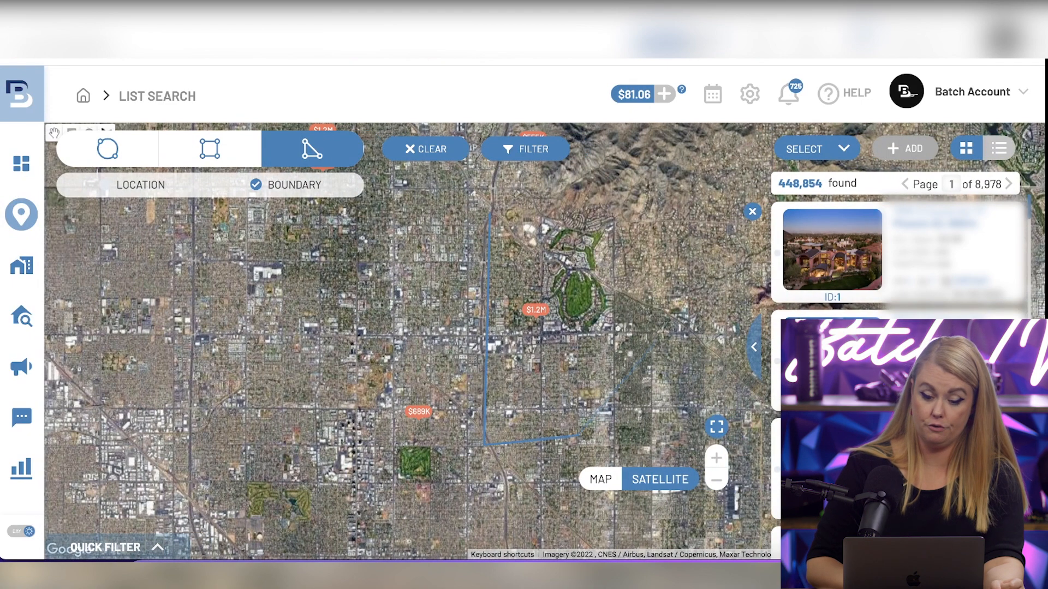
pyautogui.click(655, 248)
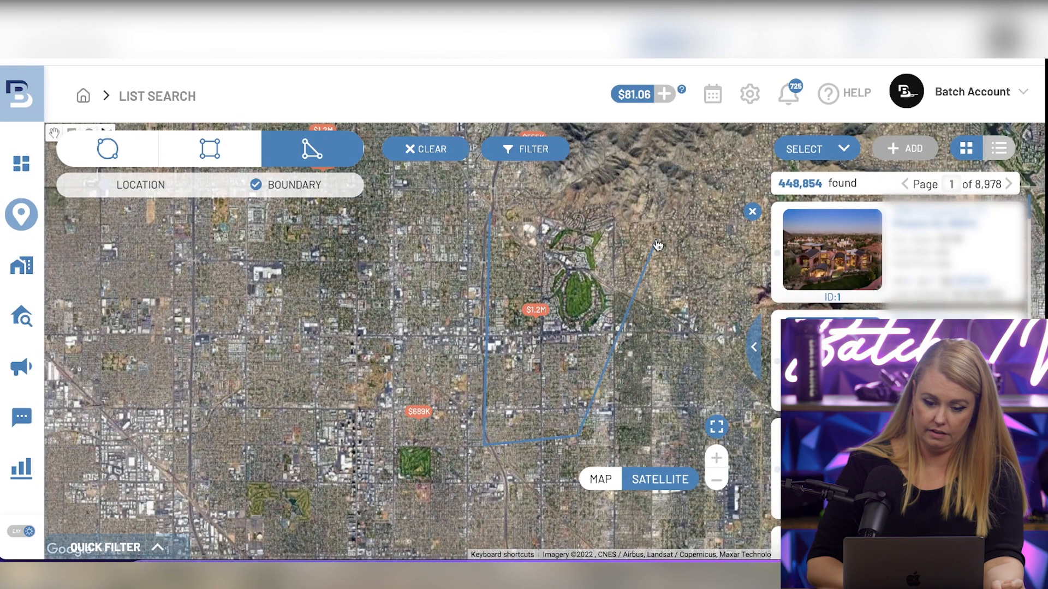
pyautogui.click(489, 220)
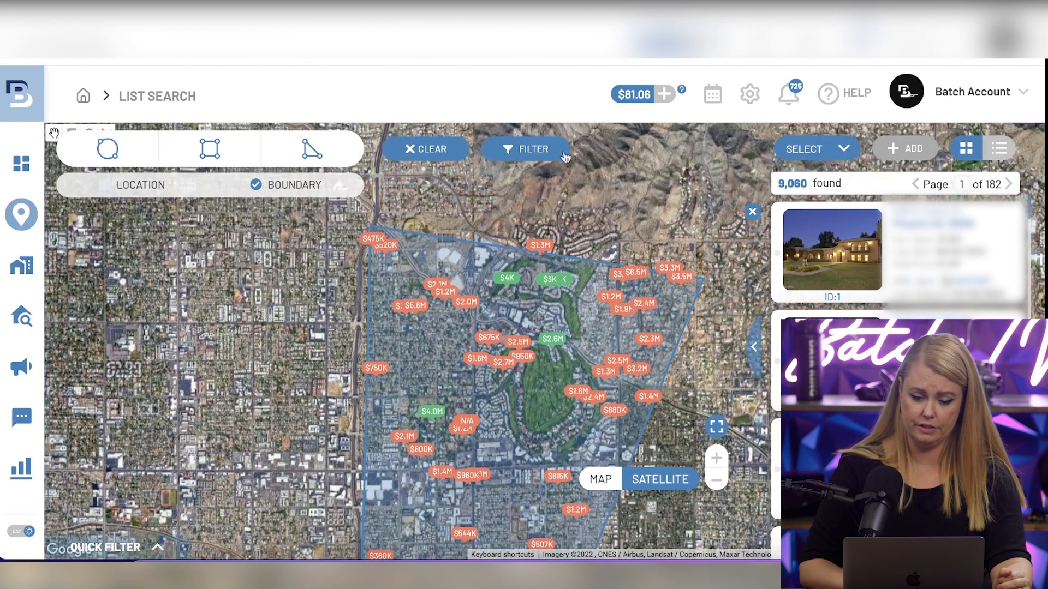
# Filter the search to Residential classification, Single-Family property type and properties with On Market set to No
pyautogui.click(542, 154)
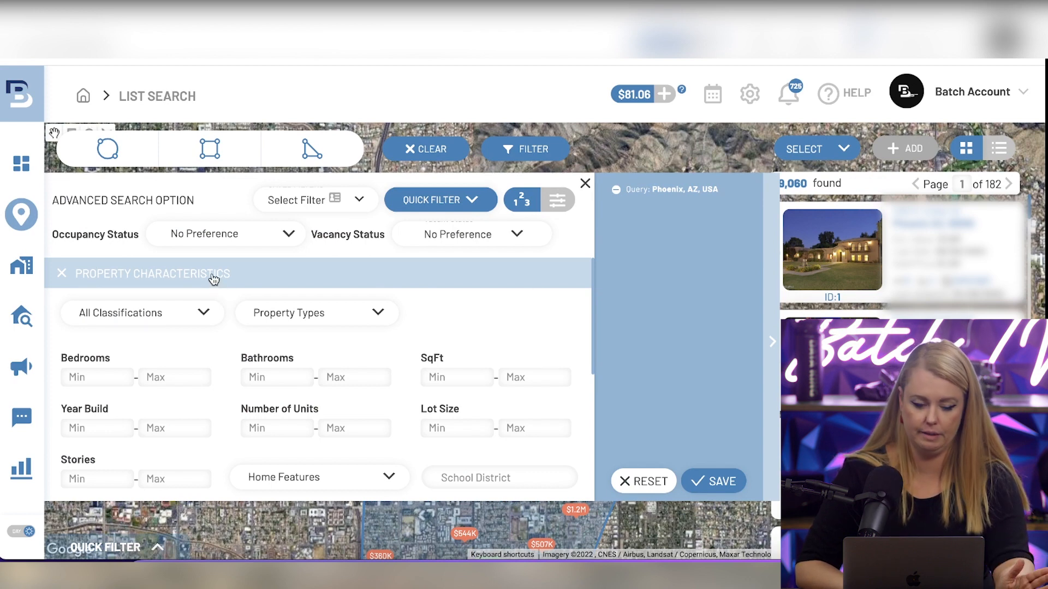
pyautogui.scroll(-1, 470, 317)
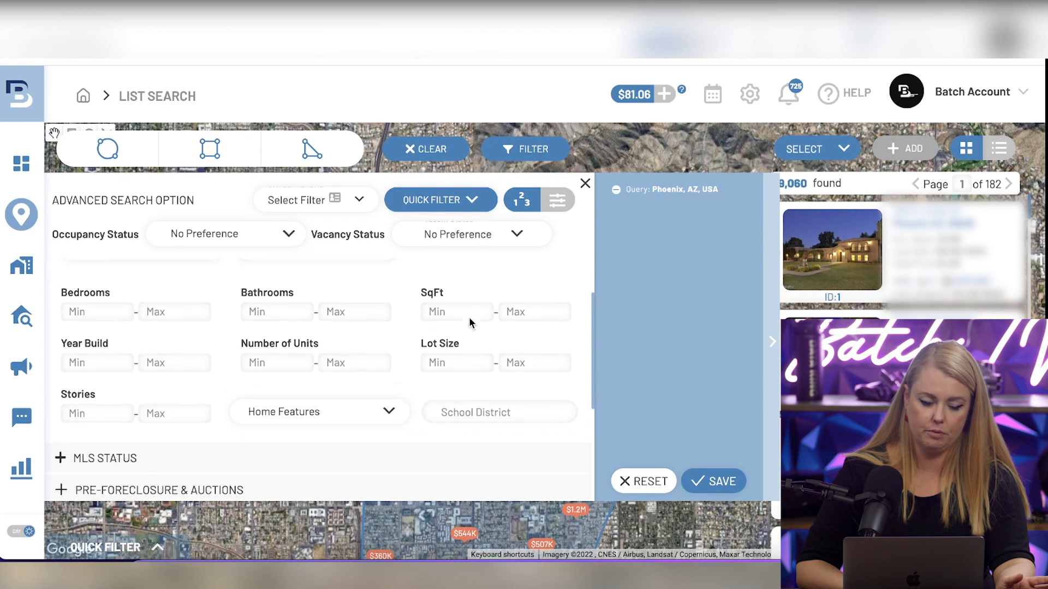
pyautogui.click(186, 279)
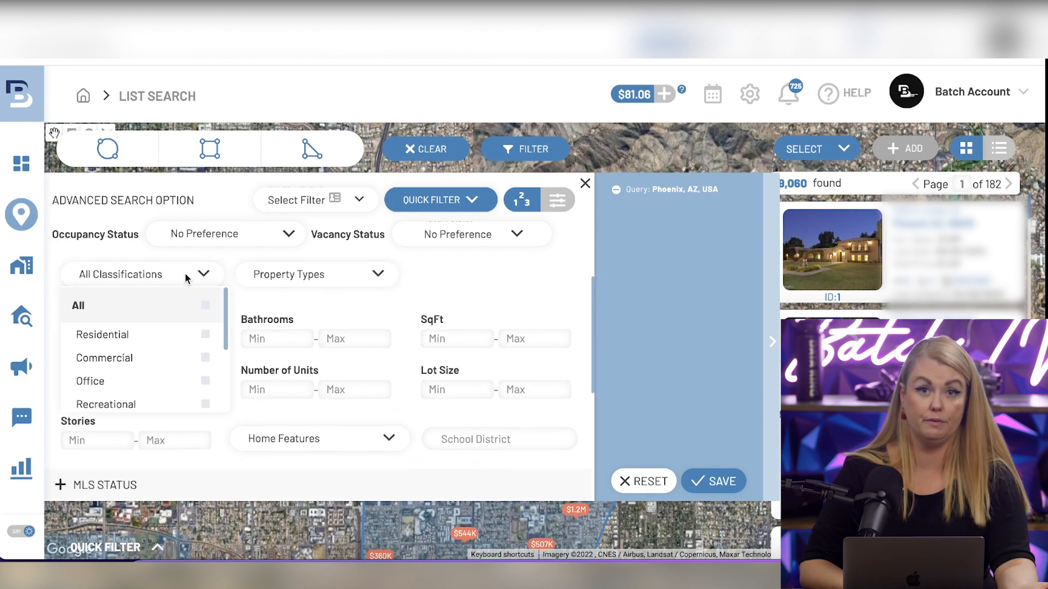
pyautogui.click(206, 334)
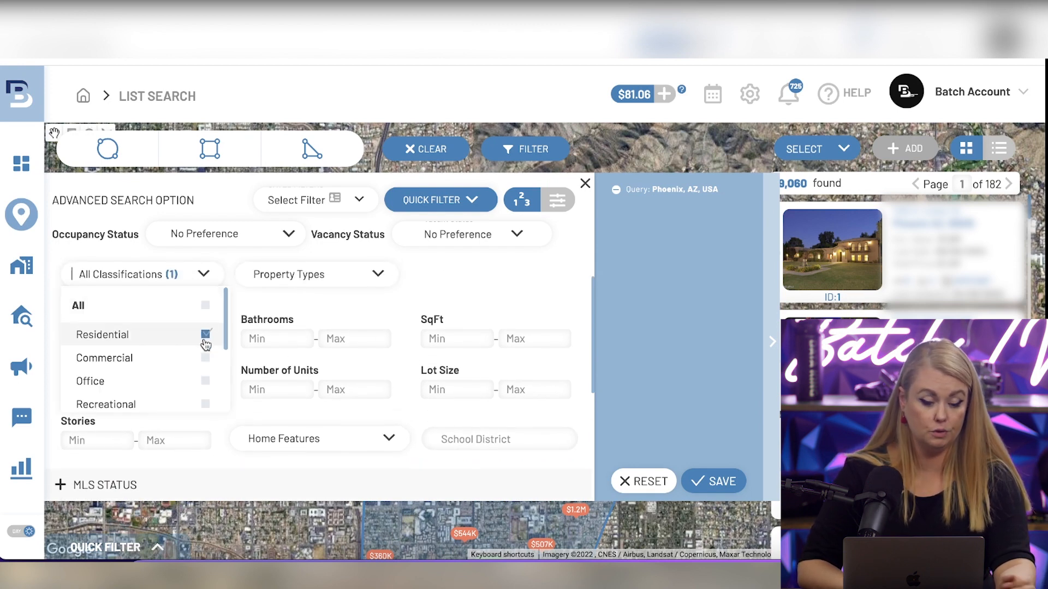
pyautogui.click(362, 269)
pyautogui.click(299, 358)
pyautogui.scroll(-3, 230, 333)
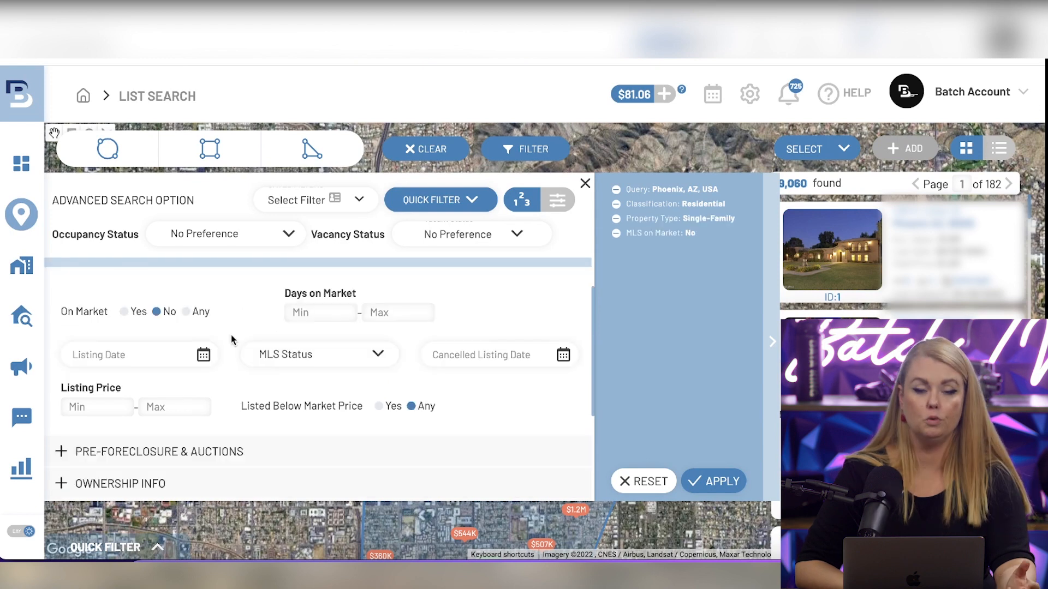
# Set the years of ownership filter to a range of 5 to 7
pyautogui.scroll(-3, 231, 333)
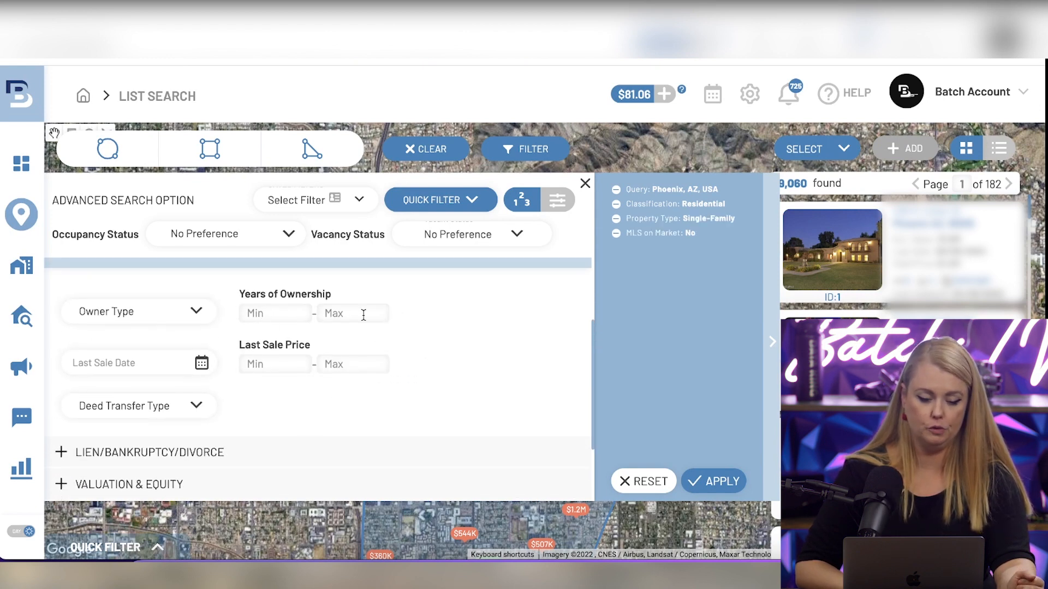
pyautogui.click(273, 316)
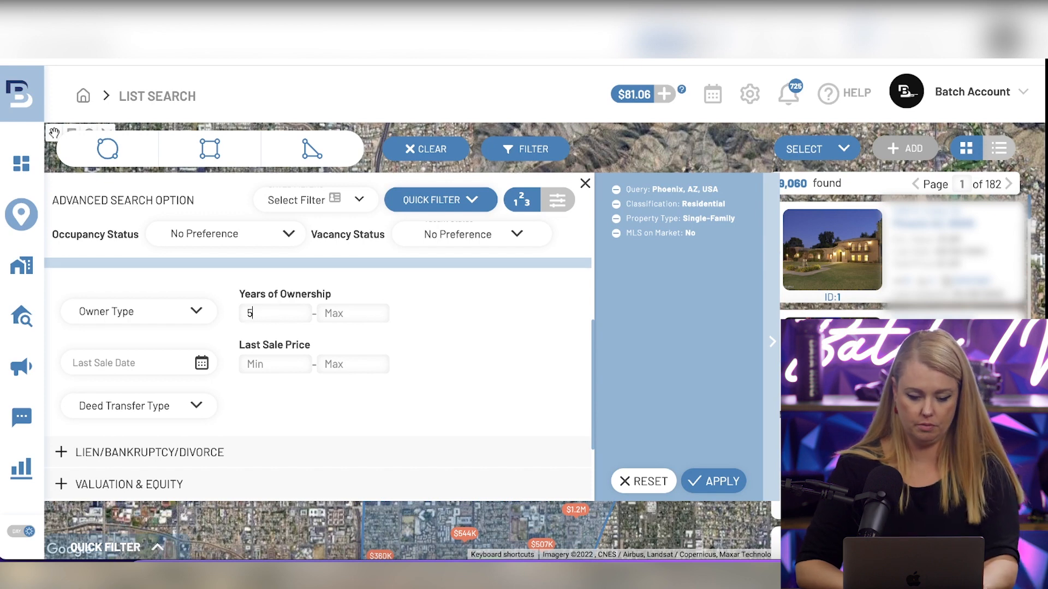
pyautogui.write('7')
pyautogui.scroll(-2, 486, 351)
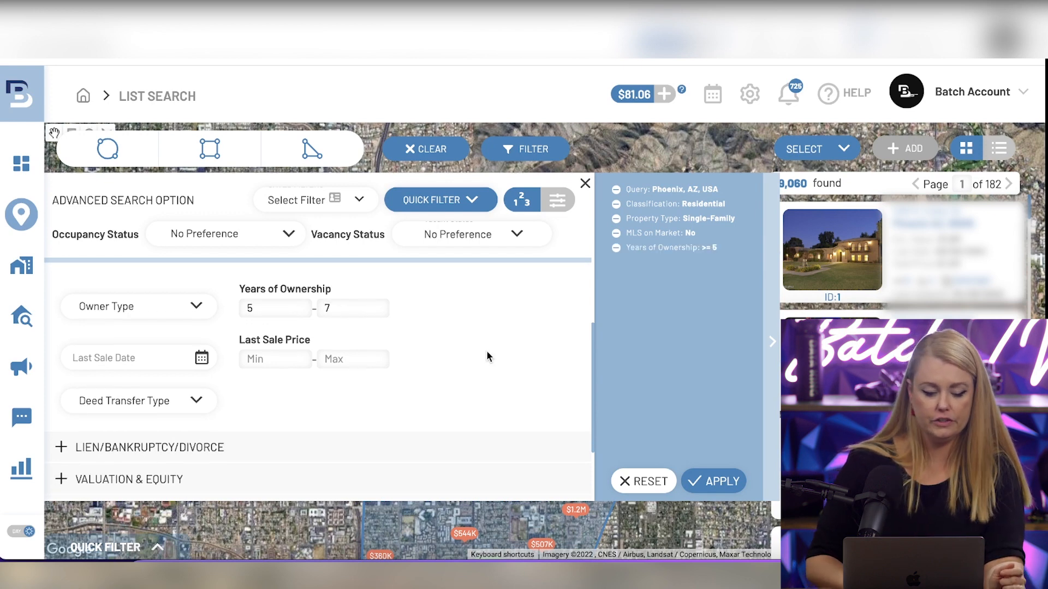
# Look over the lien, bankruptcy and divorce filters and set the minimum estimated equity to 30%
pyautogui.click(200, 358)
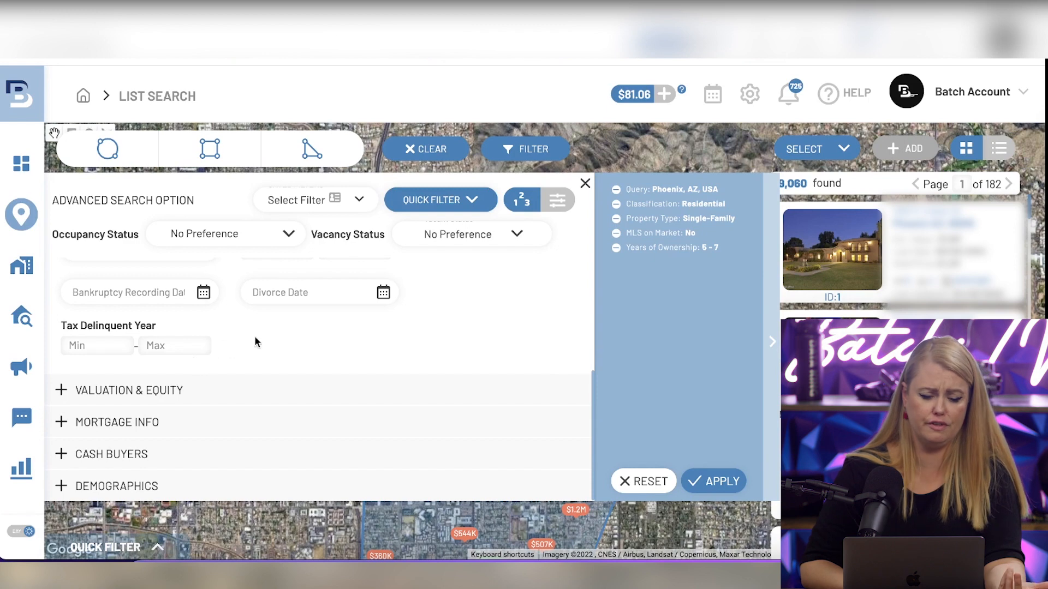
pyautogui.scroll(2, 313, 339)
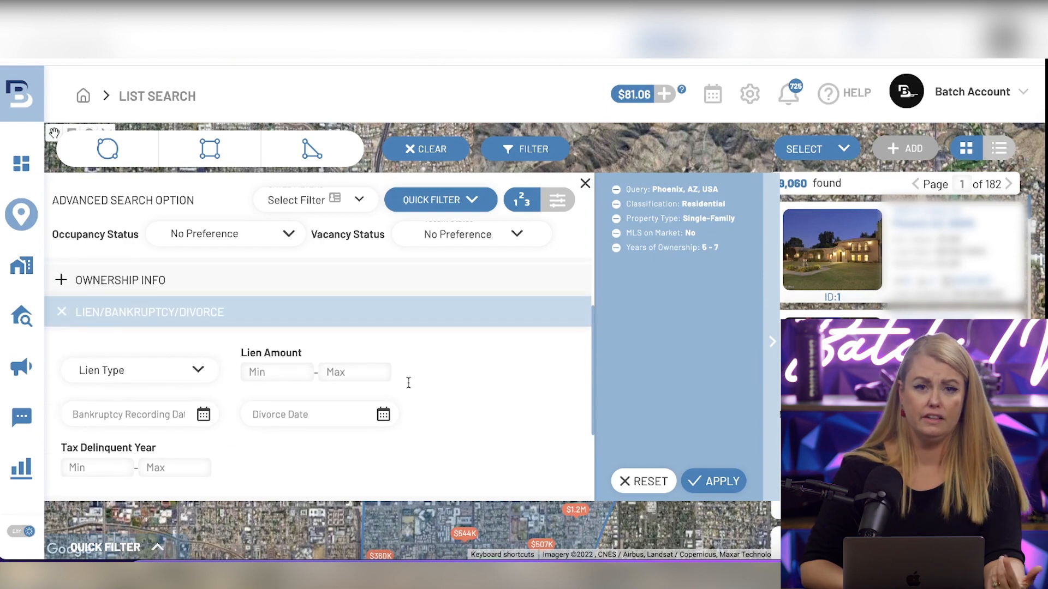
pyautogui.scroll(-1, 458, 402)
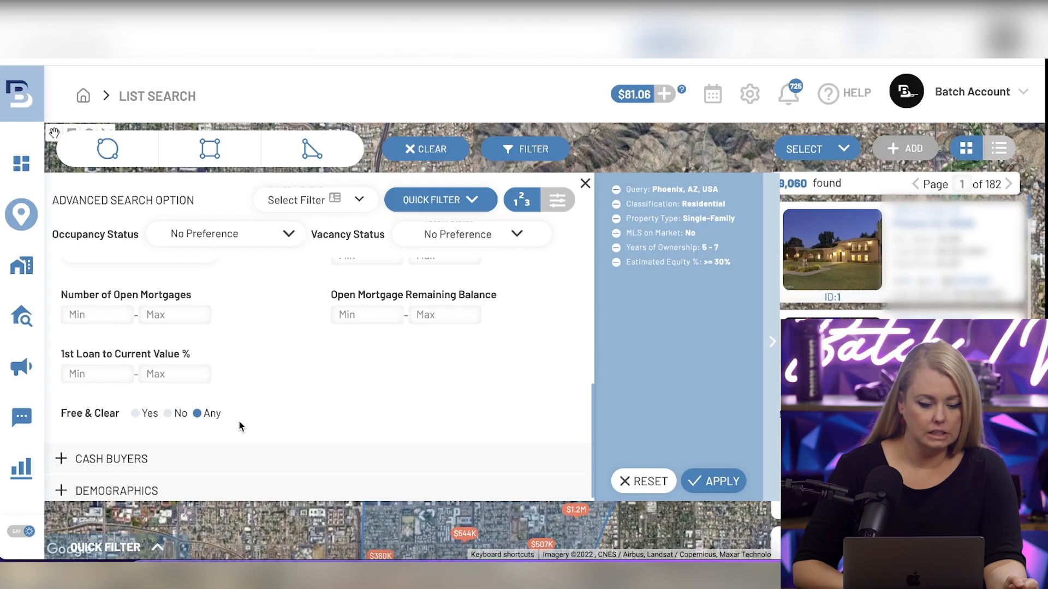
# Examine the mortgage info filters, including the available loan type options
pyautogui.scroll(2, 360, 403)
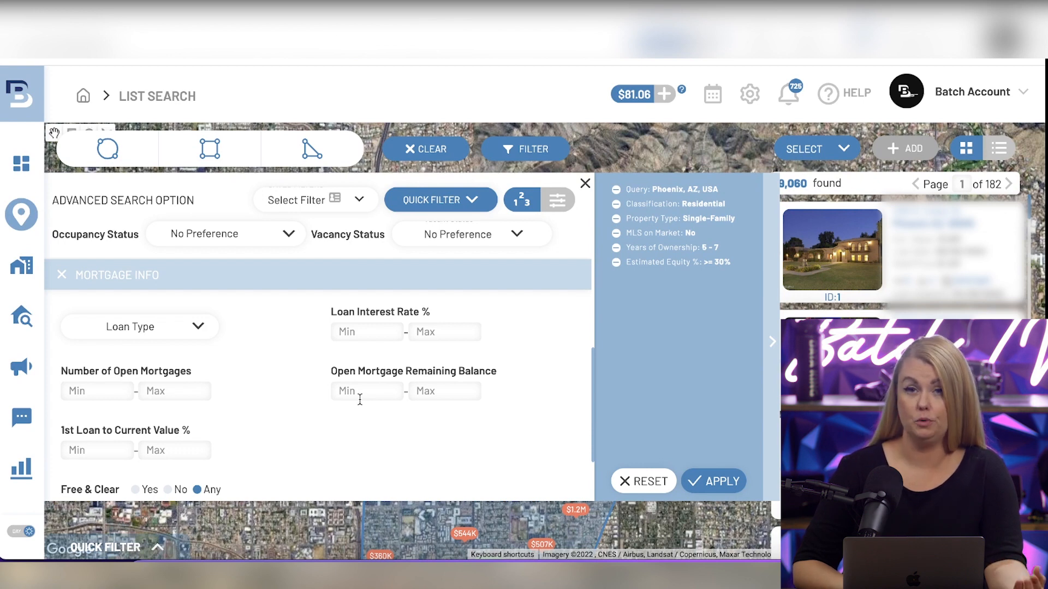
pyautogui.scroll(-1, 273, 420)
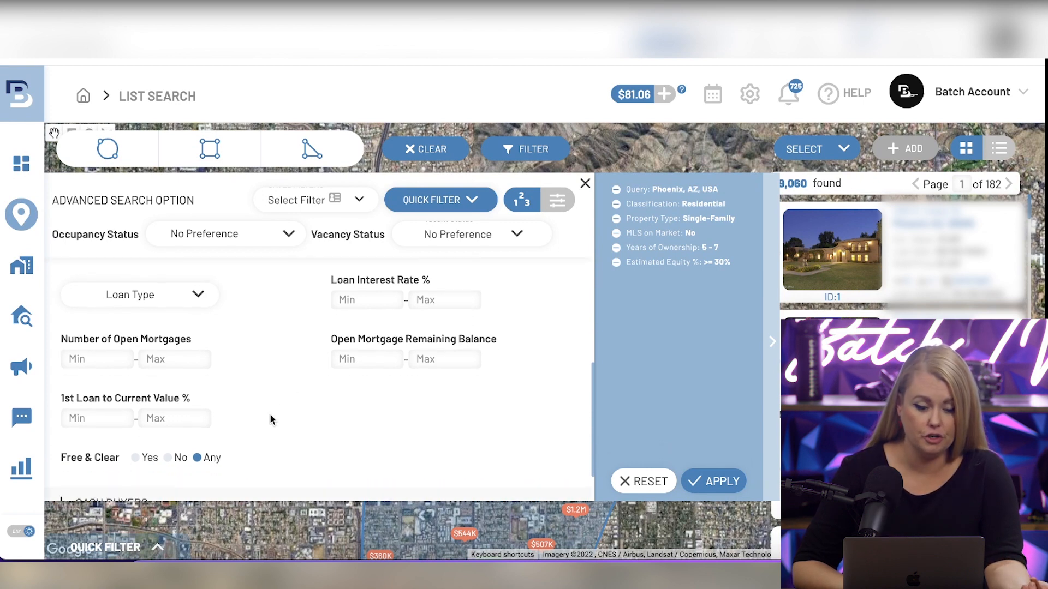
pyautogui.click(181, 293)
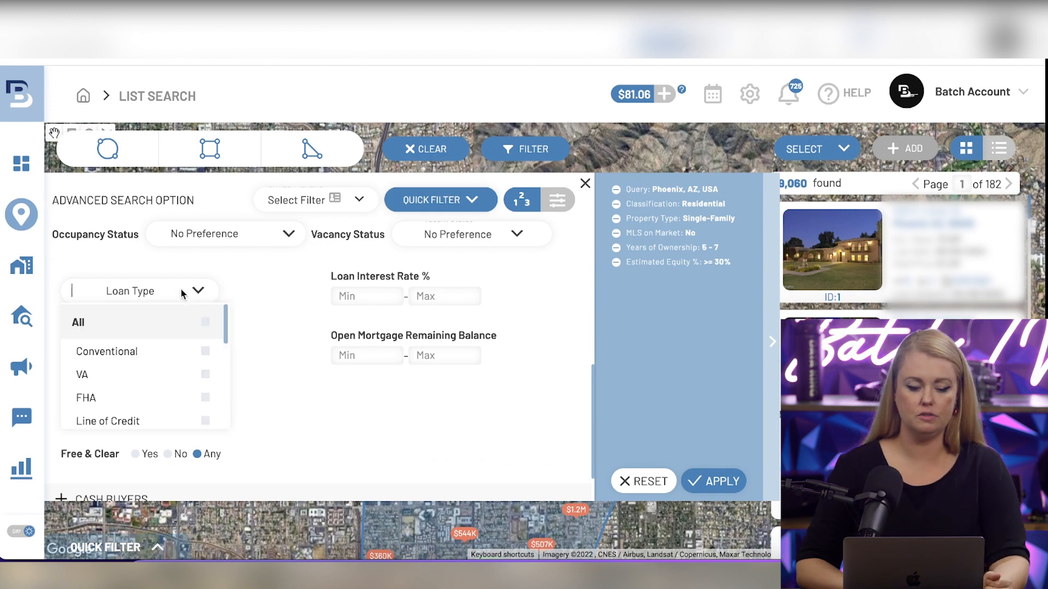
pyautogui.click(274, 308)
pyautogui.scroll(-1, 272, 308)
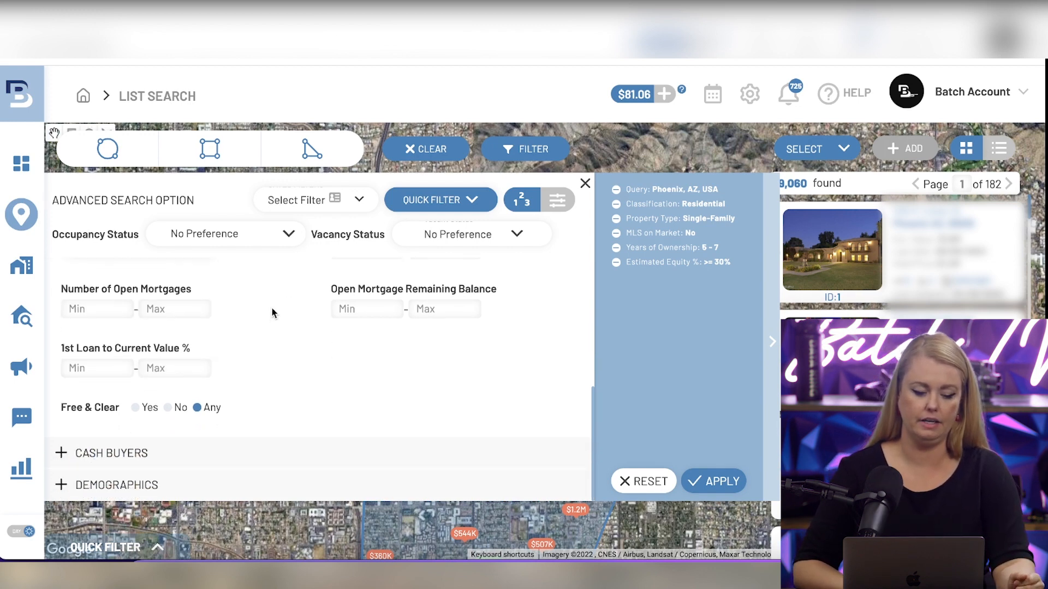
# Set the minimum age in the demographics filters to 61 and apply all filters to the search
pyautogui.click(193, 449)
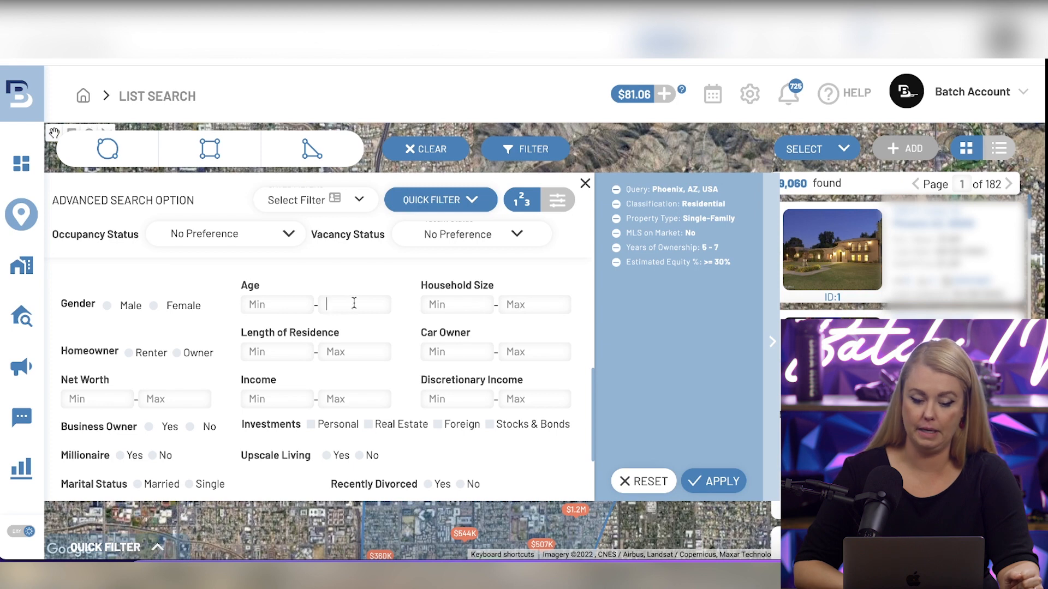
pyautogui.click(283, 305)
pyautogui.write('65')
pyautogui.scroll(-3, 386, 311)
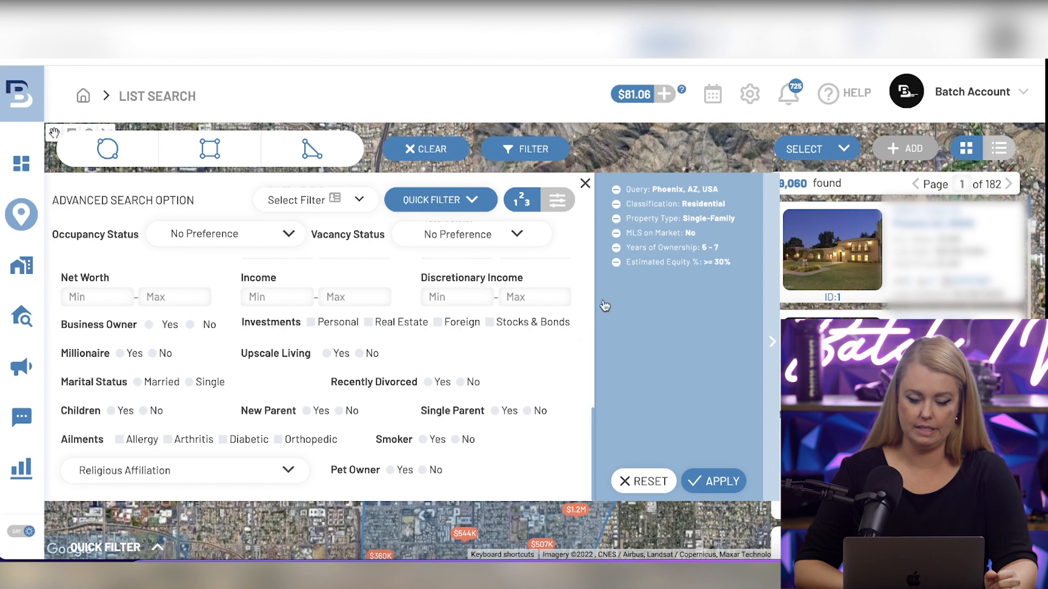
pyautogui.click(696, 481)
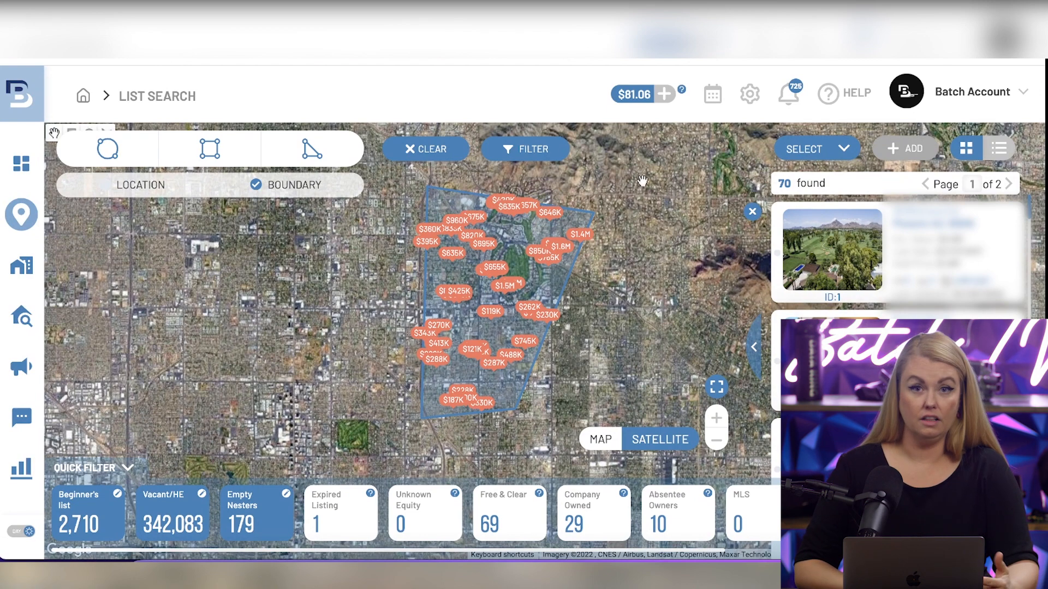
# Save the current filter set as "Biltmore Phoenix" and add it to the quick filters
pyautogui.click(537, 153)
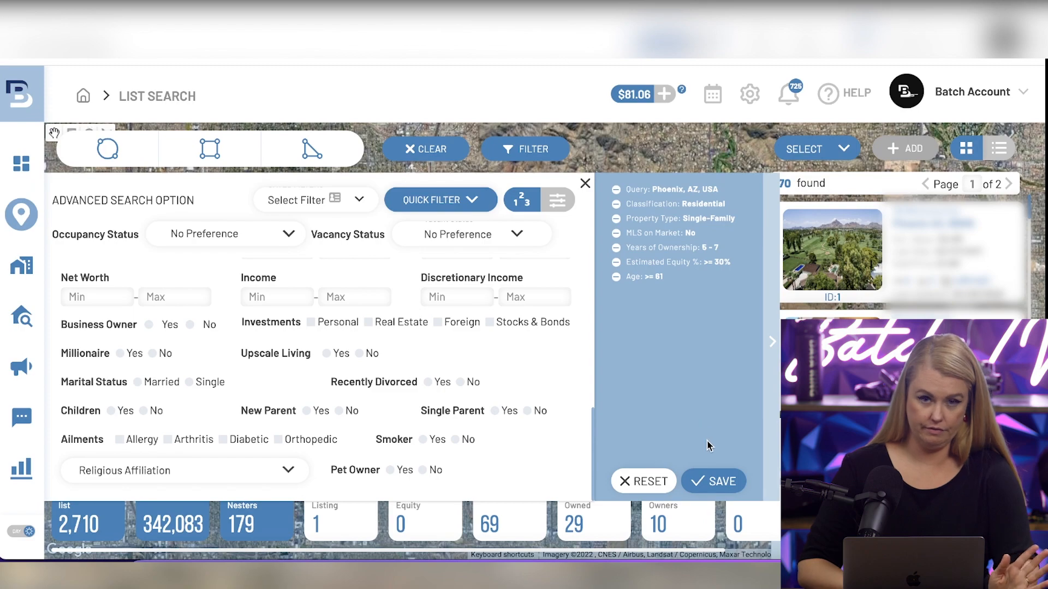
pyautogui.click(710, 482)
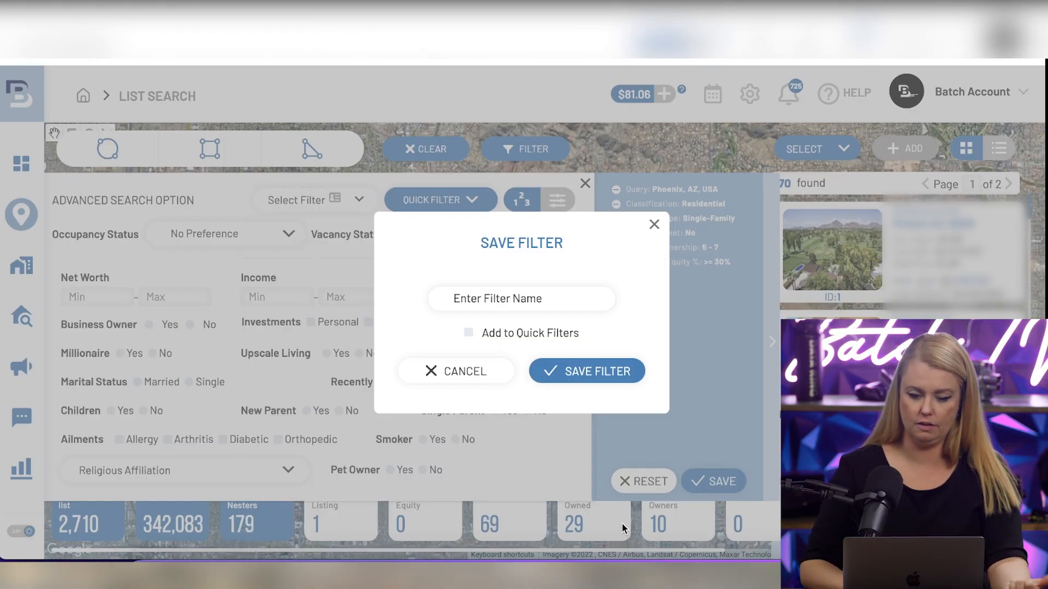
pyautogui.click(553, 297)
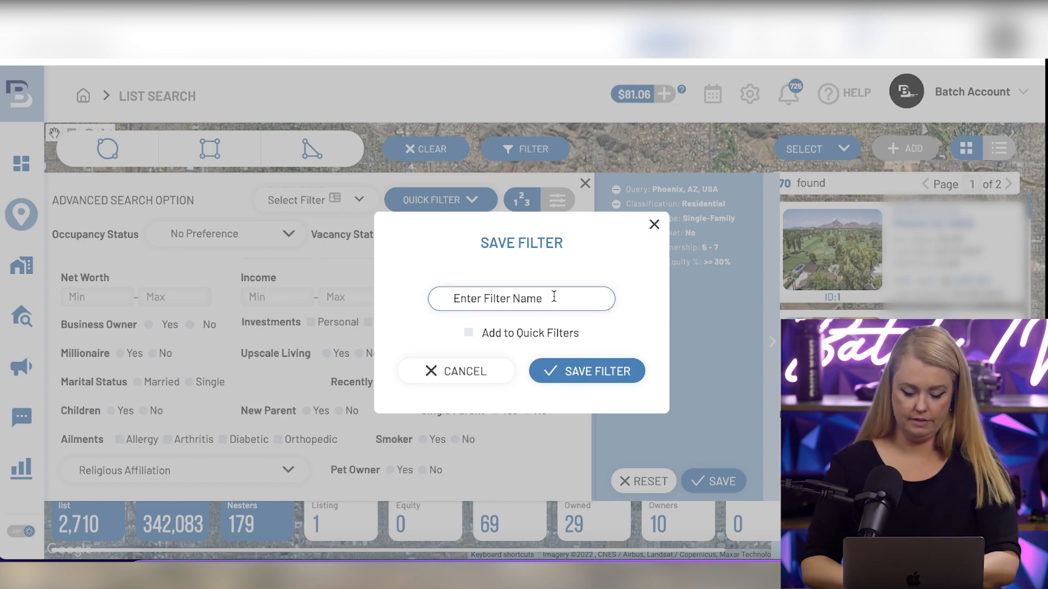
pyautogui.write('Biltmore Phoenix')
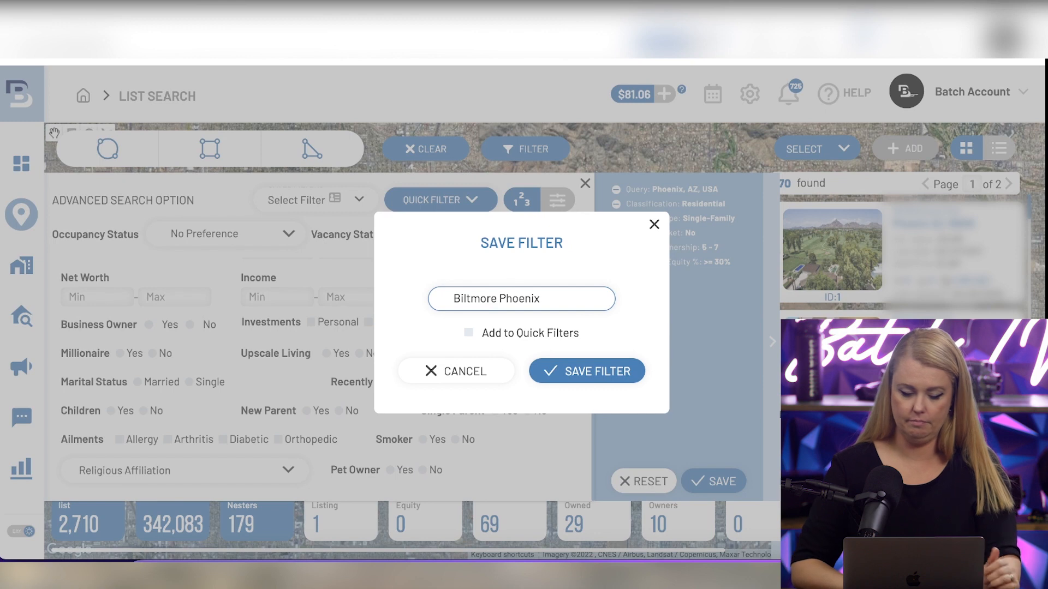
pyautogui.click(468, 332)
pyautogui.click(606, 372)
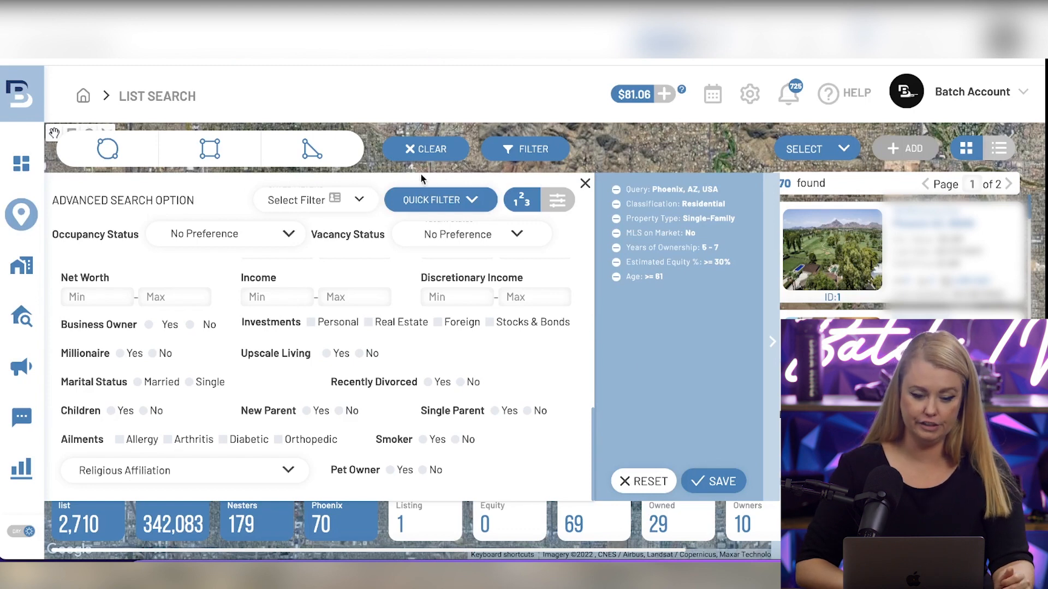
# Browse the saved filters and apply Beginner's list to the search
pyautogui.click(360, 202)
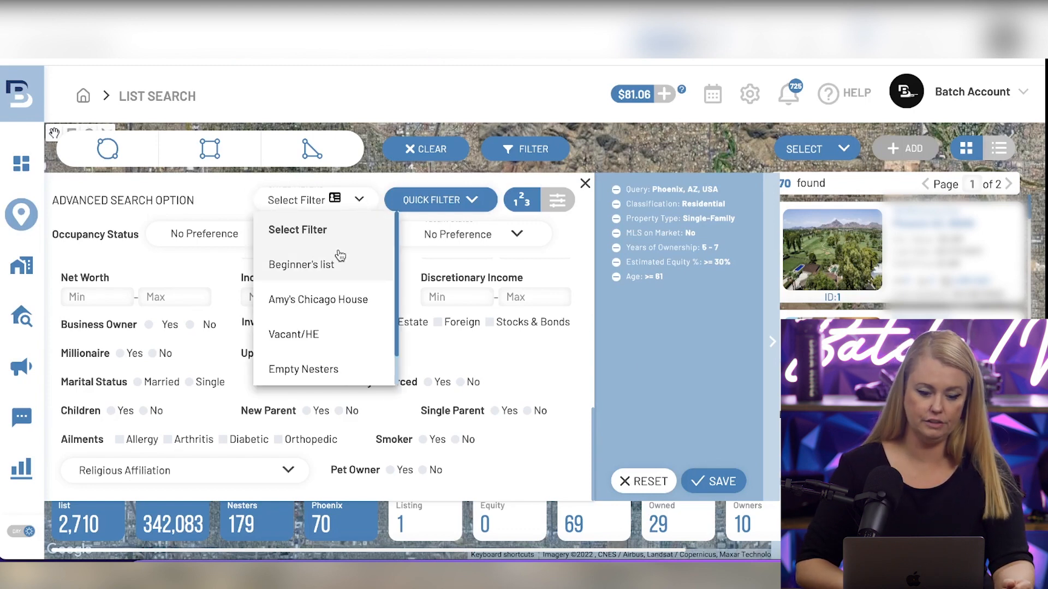
pyautogui.scroll(-1, 336, 254)
pyautogui.scroll(1, 339, 255)
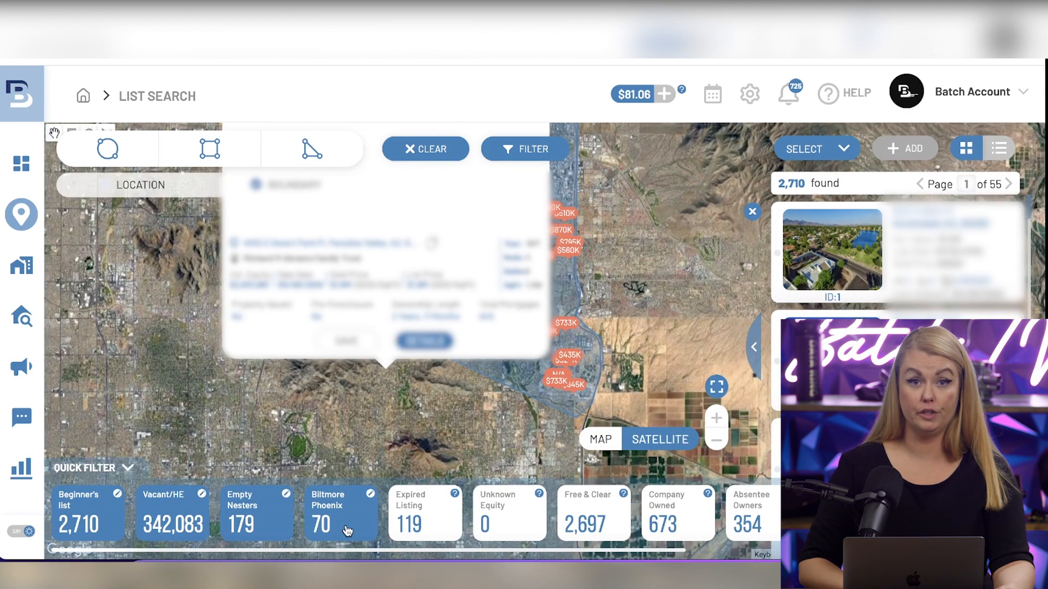
# Reapply the Biltmore Phoenix quick filter and look through the other quick filters
pyautogui.click(345, 496)
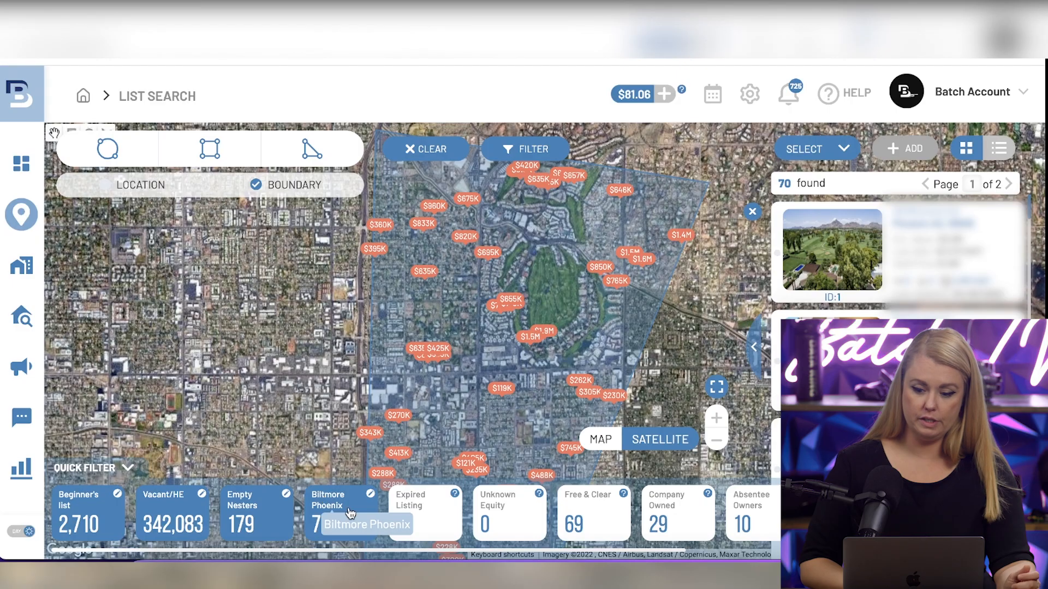
pyautogui.hscroll(3, 349, 513)
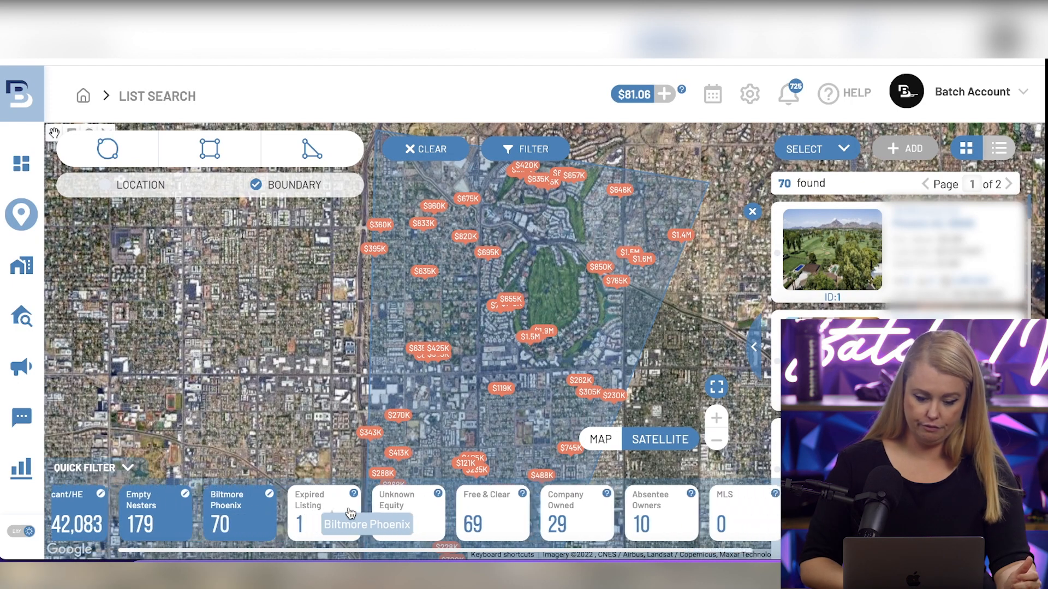
# Look through the remaining quick filters and view the full property details of the $695K home on the map
pyautogui.hscroll(3, 350, 513)
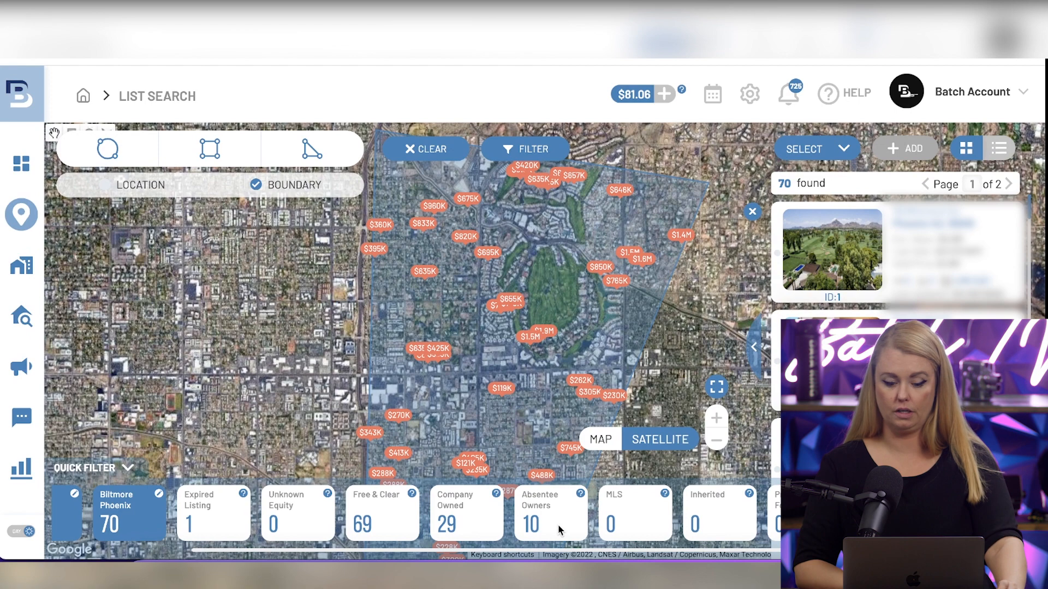
pyautogui.hscroll(3, 559, 529)
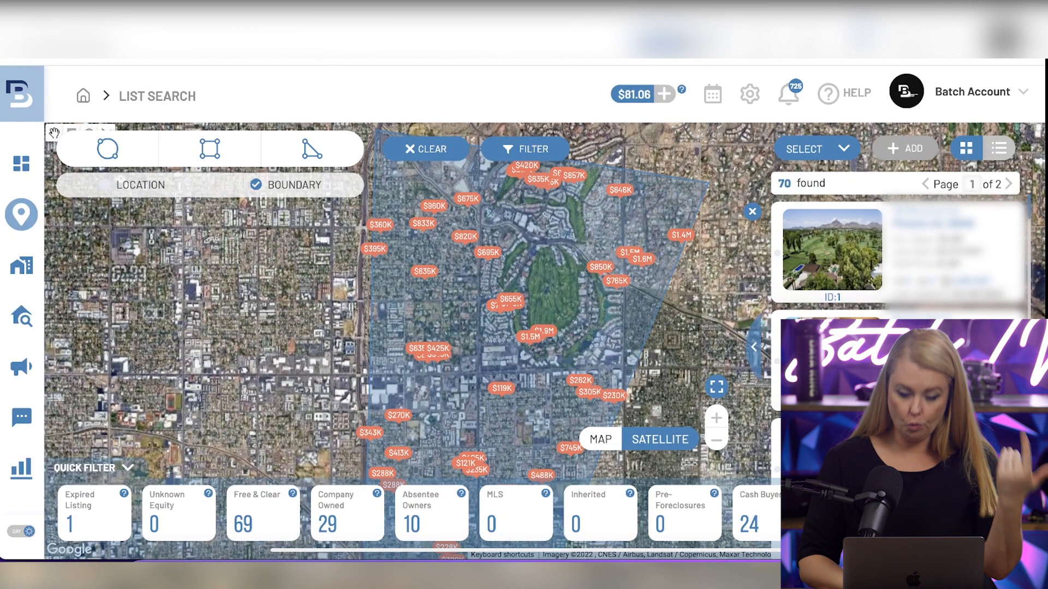
pyautogui.hscroll(3, 415, 513)
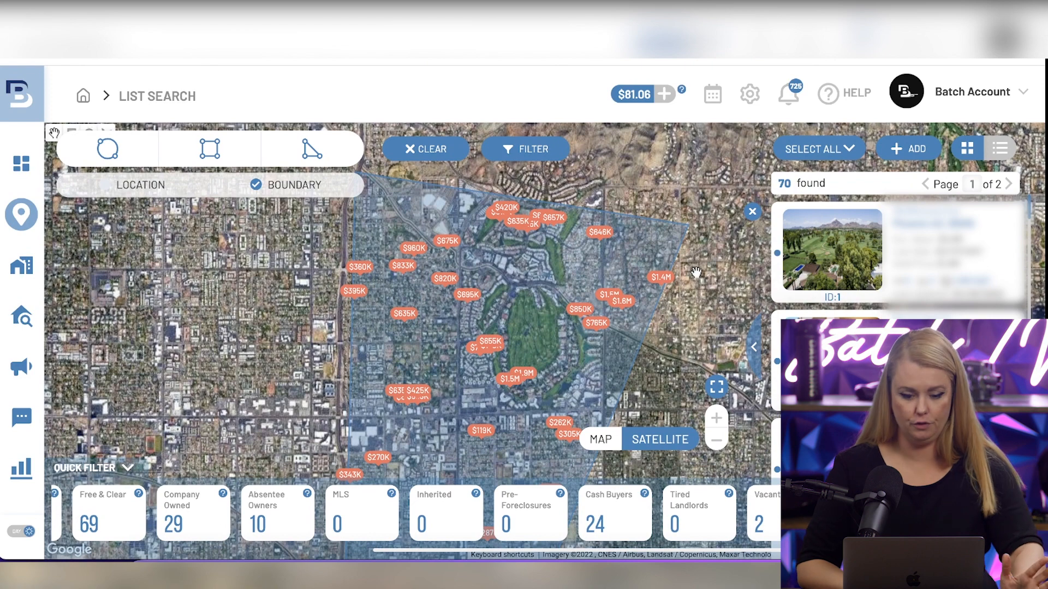
pyautogui.click(468, 299)
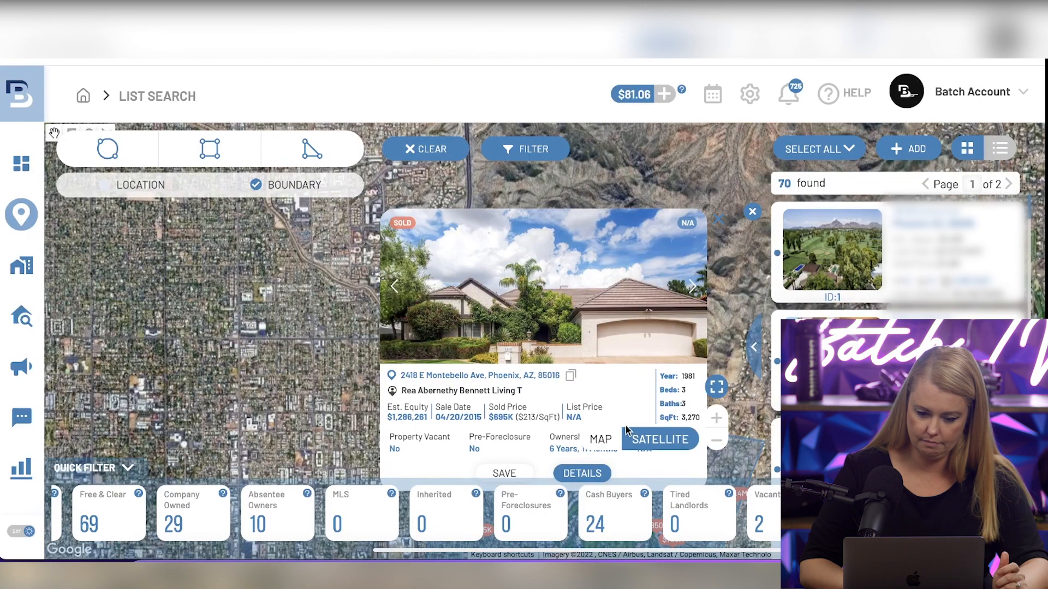
pyautogui.click(589, 480)
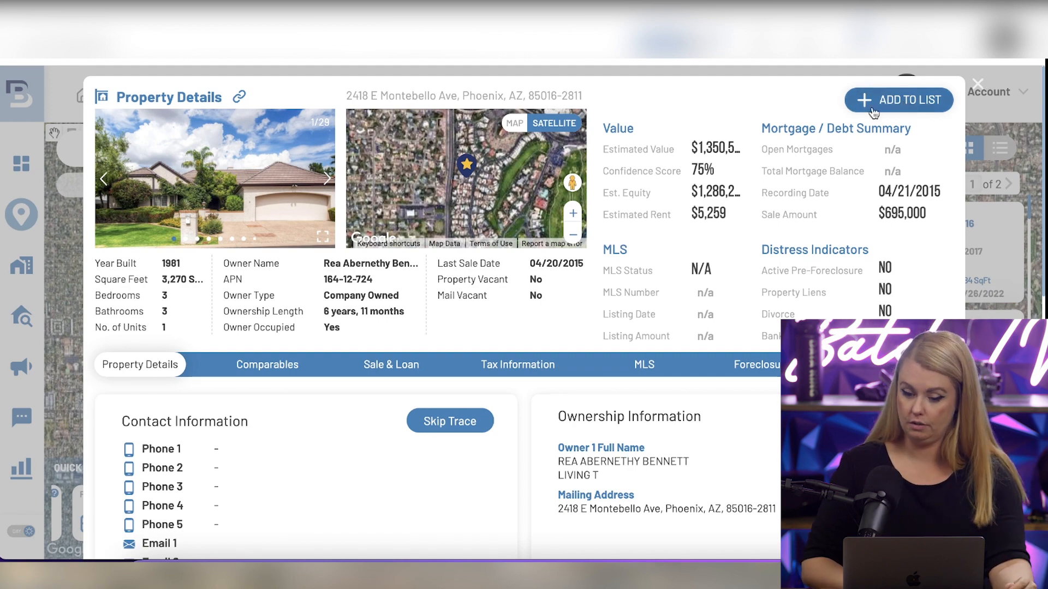
pyautogui.click(978, 86)
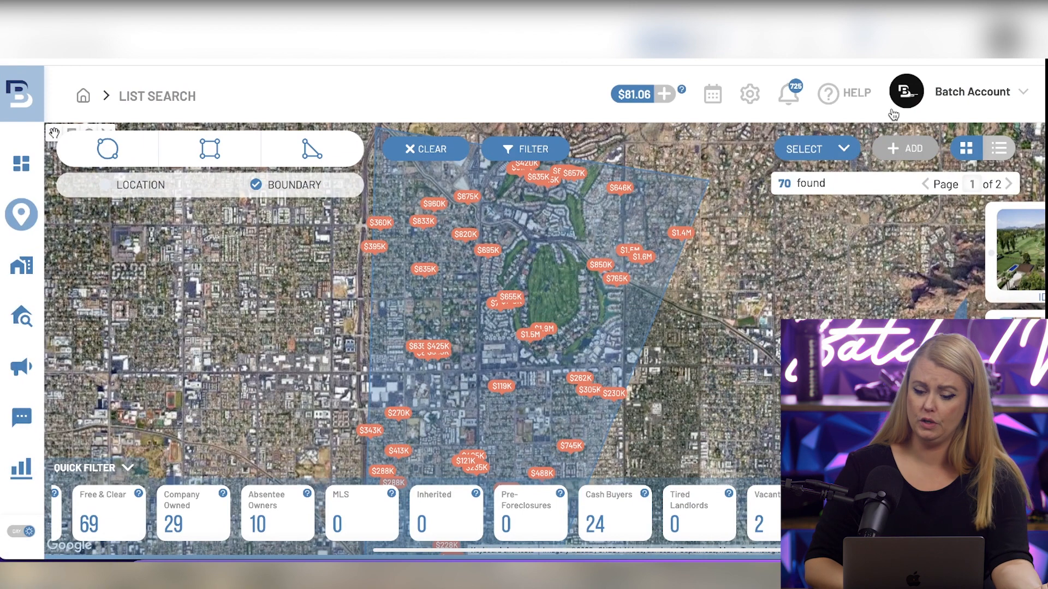
# Select all properties in the search results and save them to a new list named "Biltmore Phoenix"
pyautogui.click(841, 151)
pyautogui.click(819, 174)
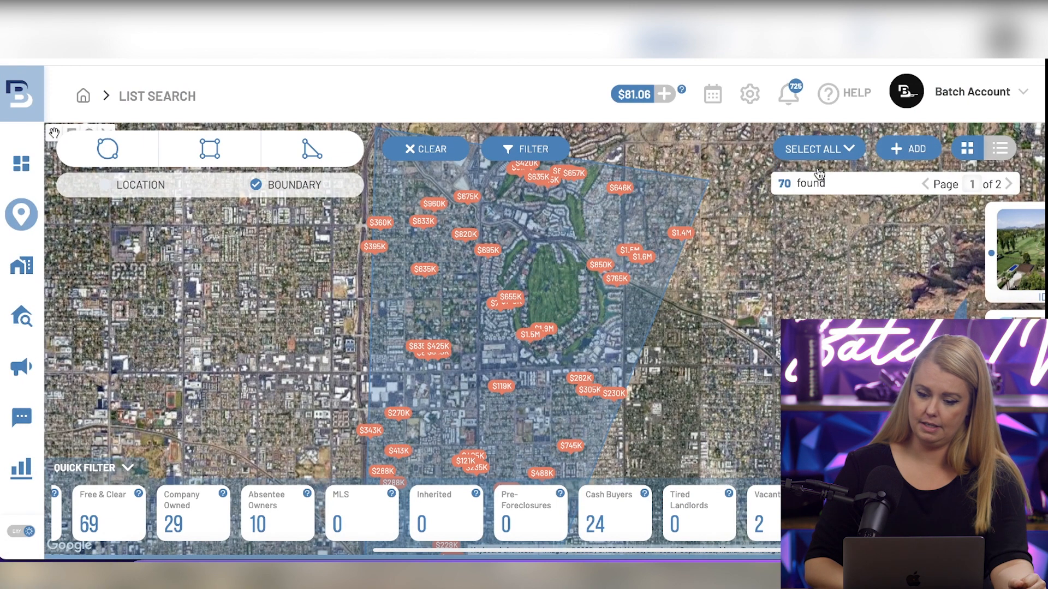
pyautogui.click(921, 149)
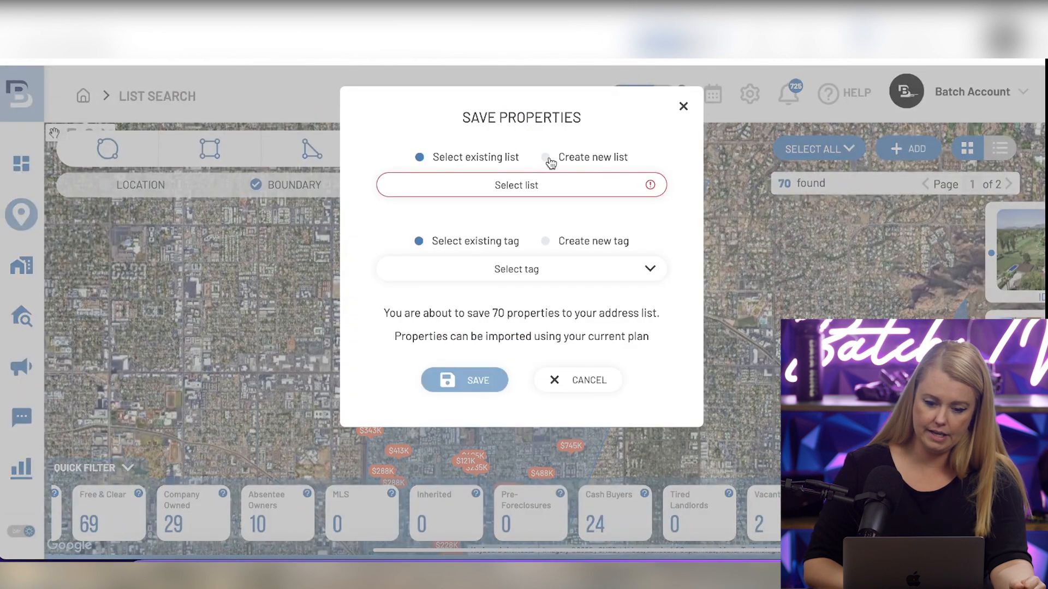
pyautogui.click(546, 158)
pyautogui.click(524, 203)
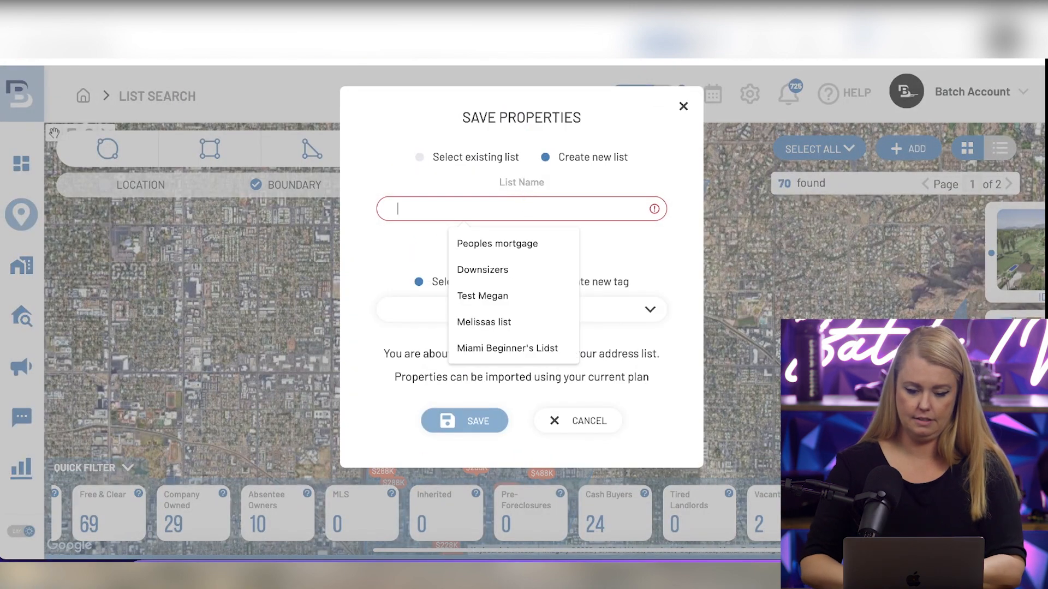
pyautogui.write('Biltmore Phoenix')
pyautogui.click(471, 410)
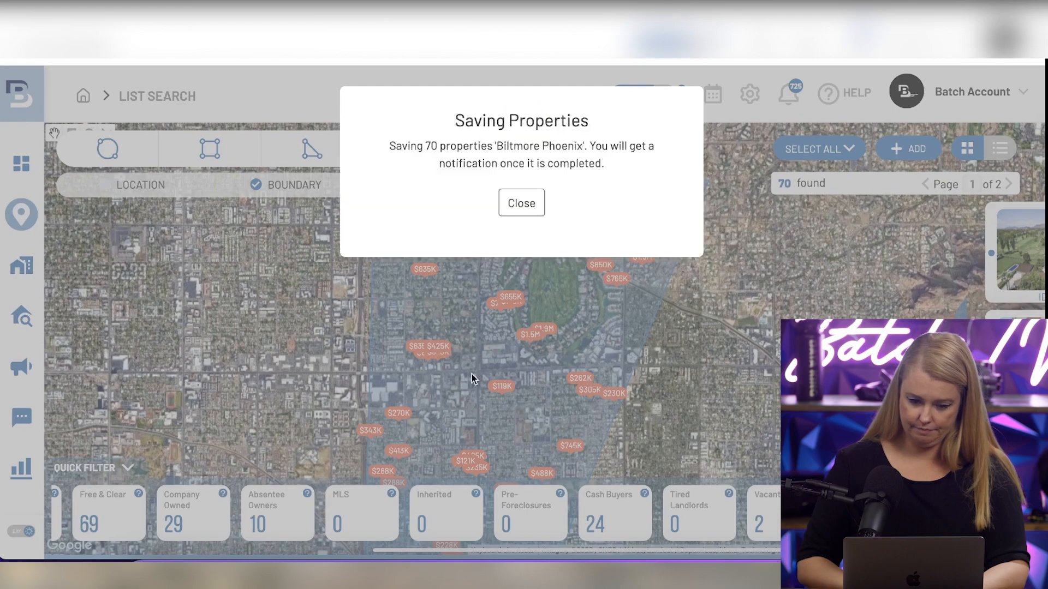
pyautogui.click(526, 201)
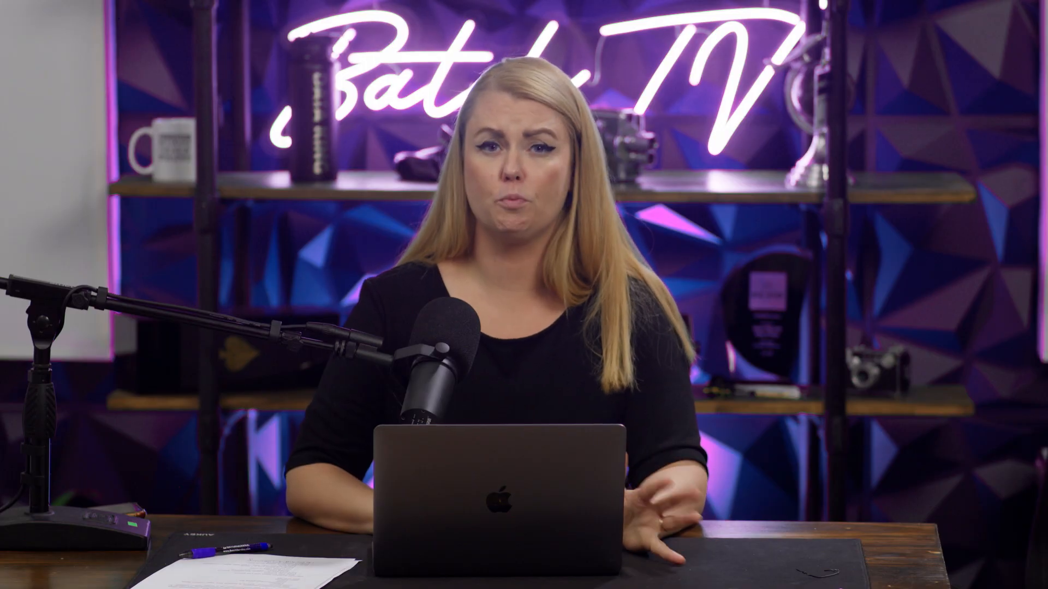